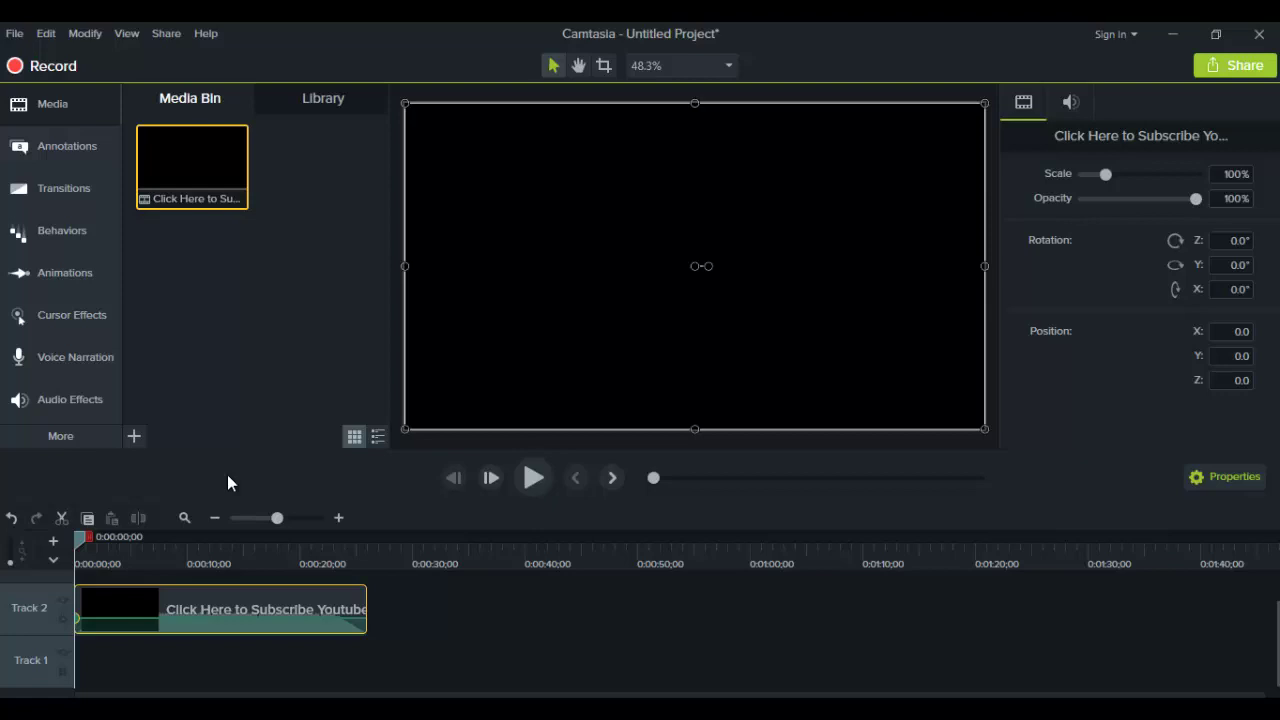
Preview the clip from about nine seconds, park the playhead near 7 seconds, and show Audio Effects.
left_click_drag(151, 545, 61, 521)
left_click(533, 478)
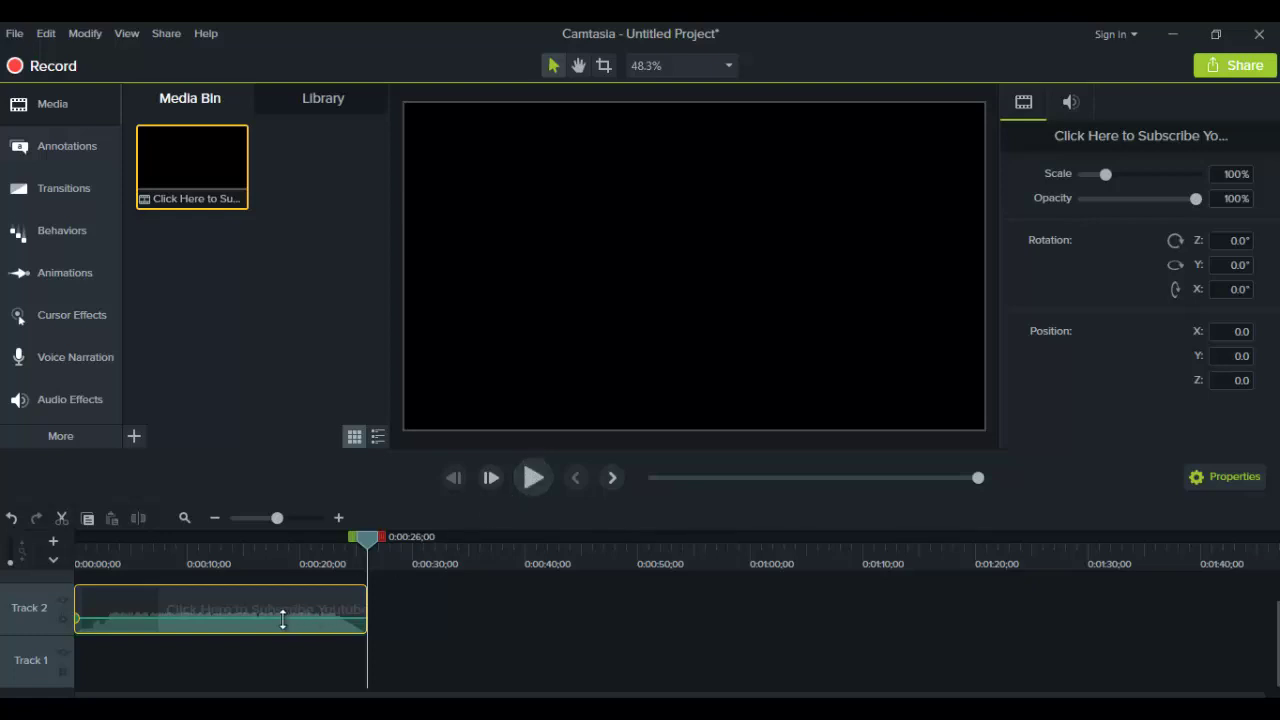
left_click(251, 559)
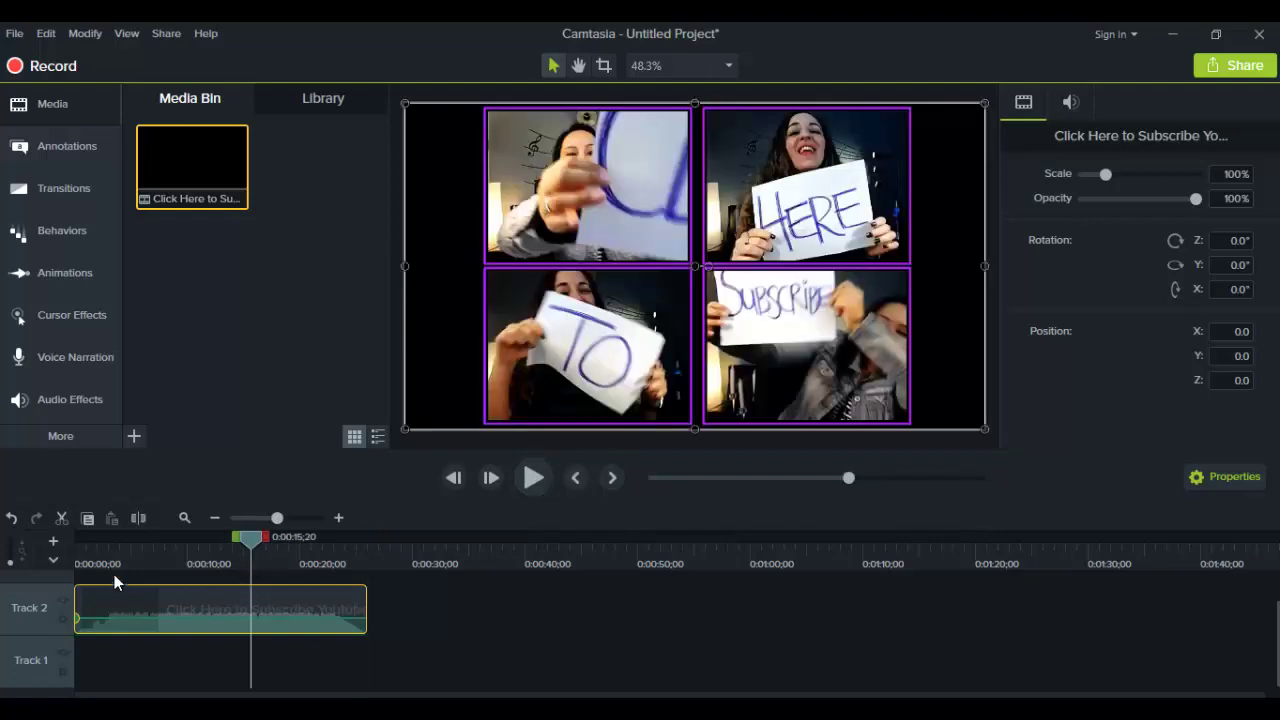
left_click(152, 554)
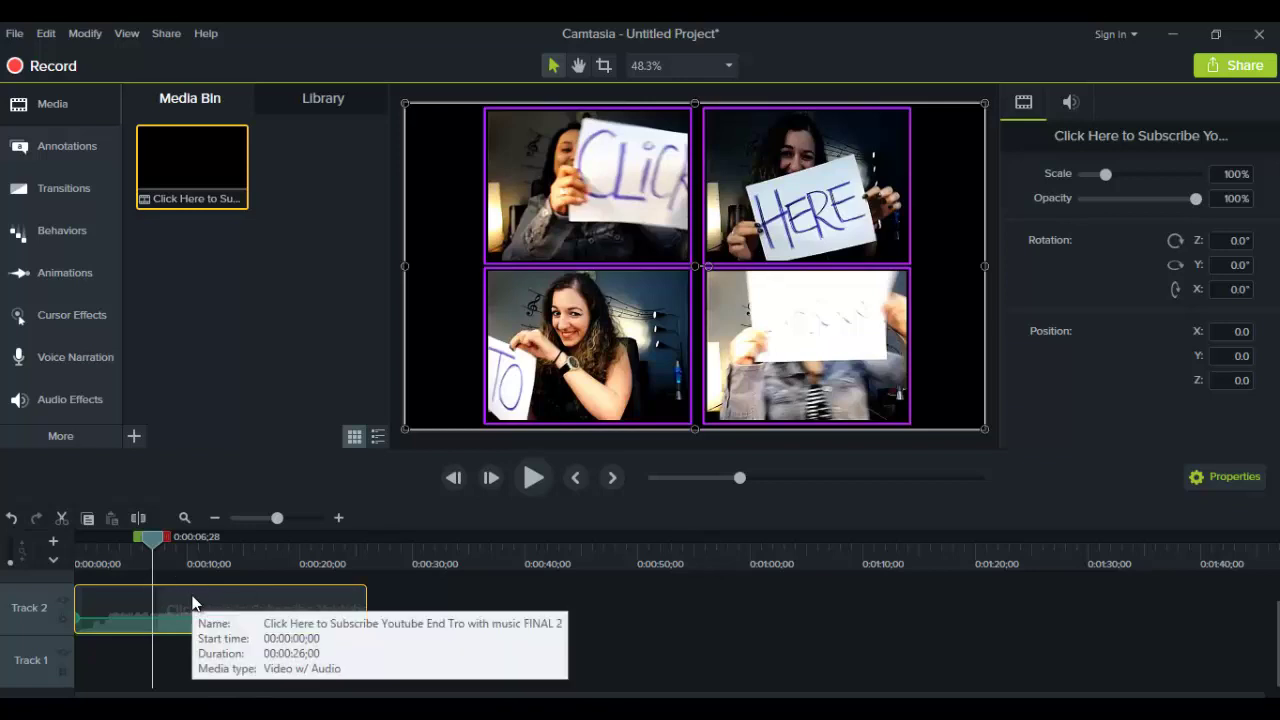
left_click(60, 402)
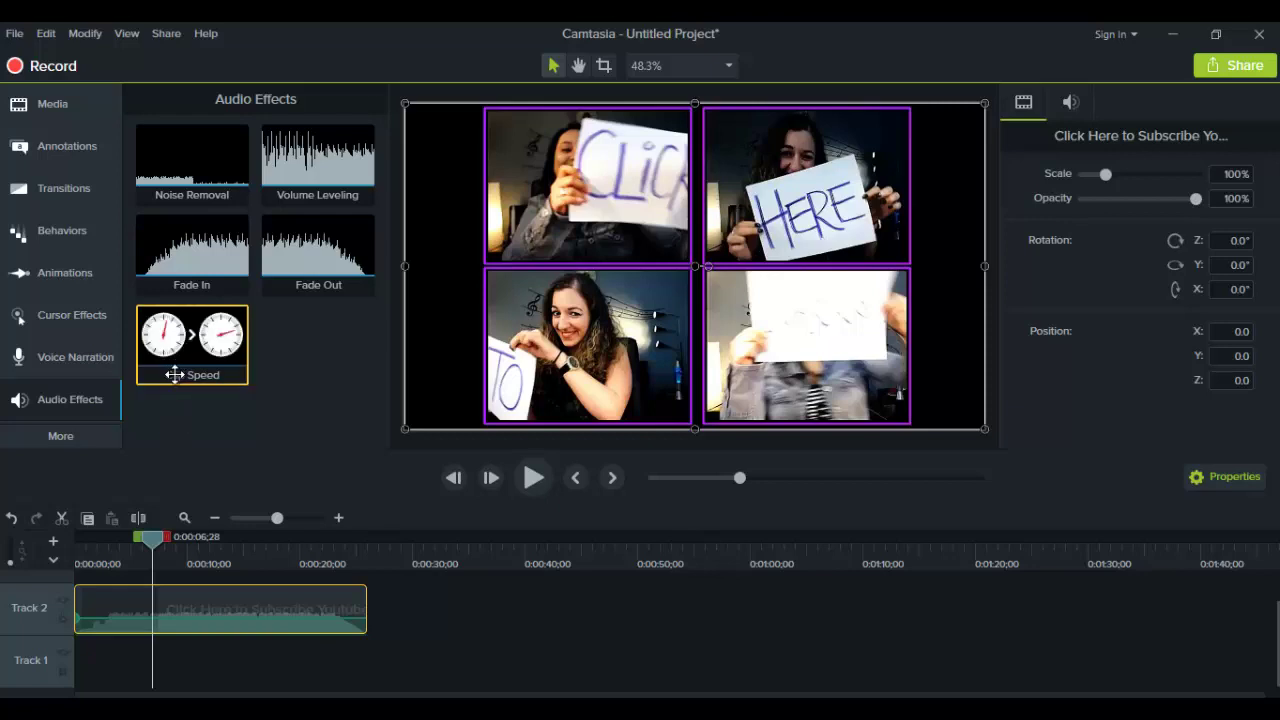
Drop Clip Speed onto the Track 2 clip and reveal its 1.00x speed and 26-second duration.
left_click_drag(175, 369, 183, 593)
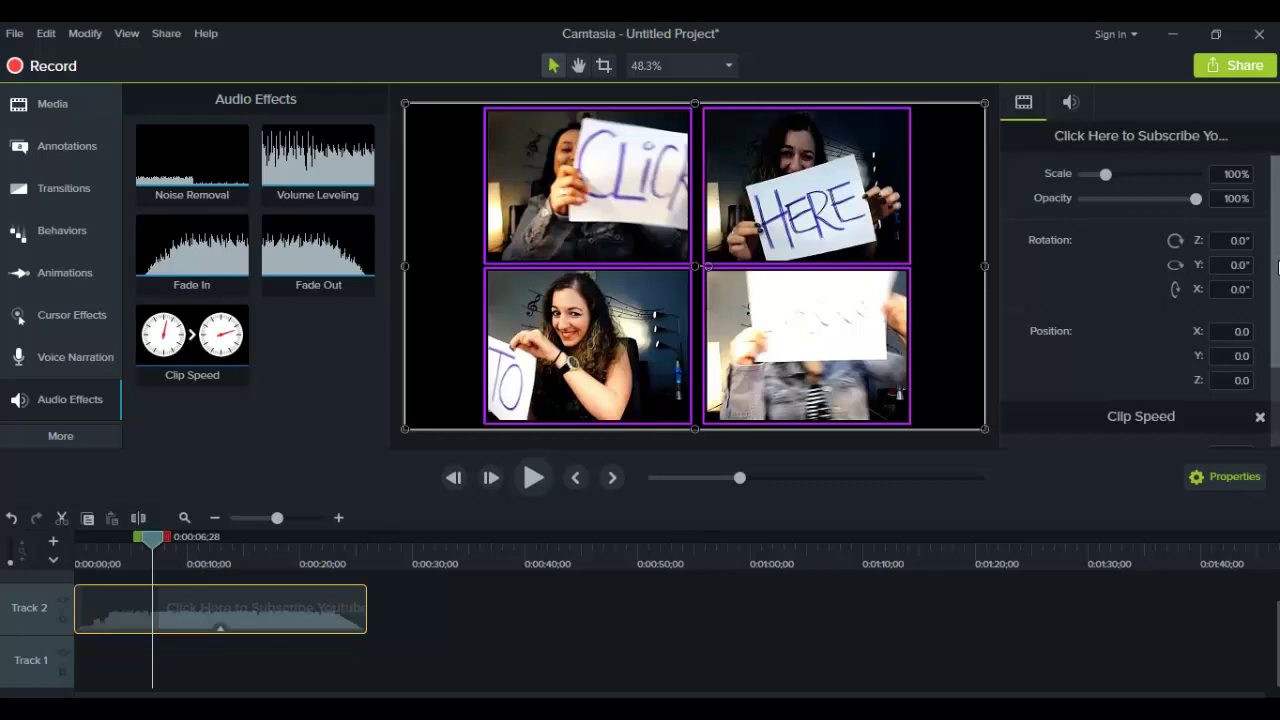
scroll(1277, 278, "down", 2)
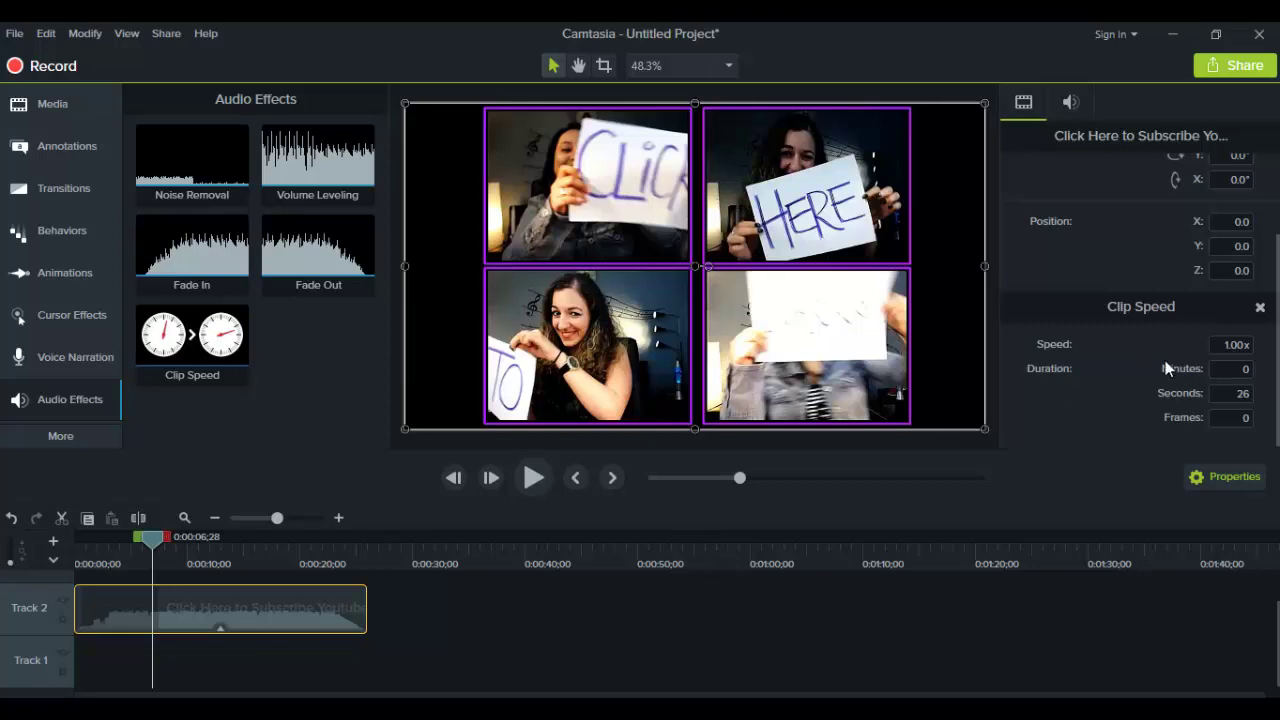
left_click(1238, 346)
left_click_drag(1244, 345, 1234, 347)
type("50")
left_click_drag(156, 538, 64, 545)
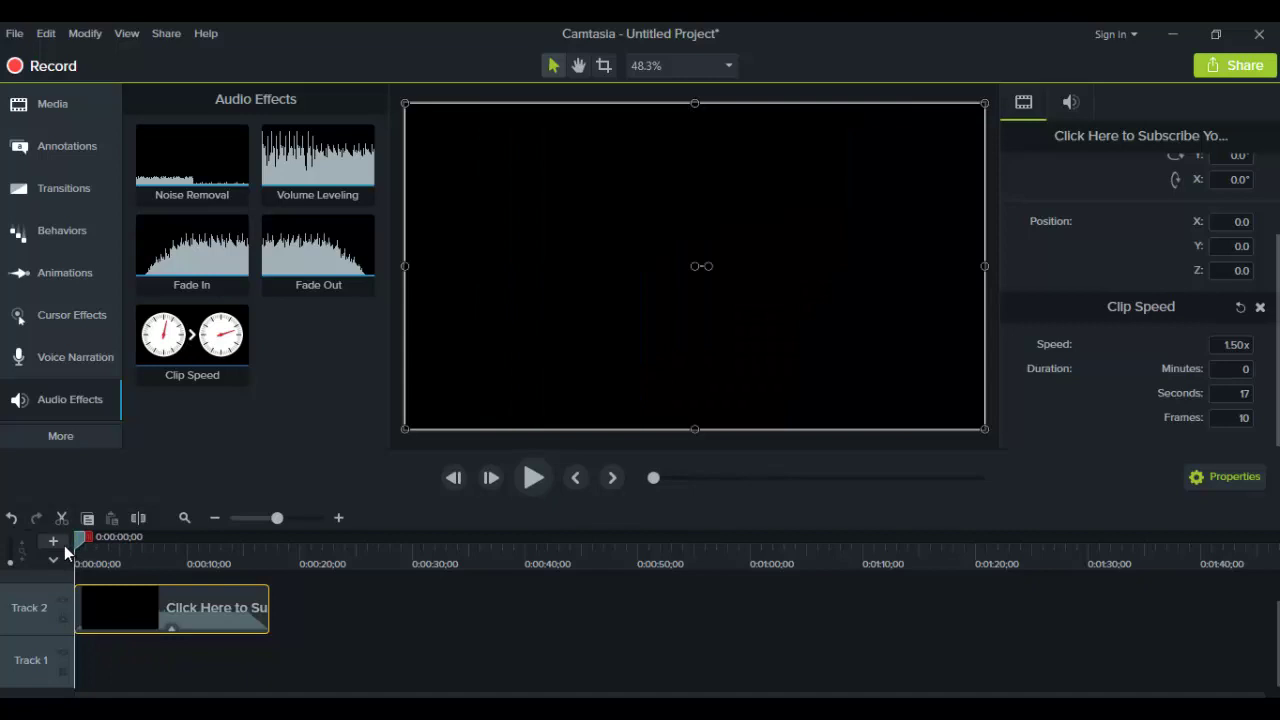
left_click(532, 478)
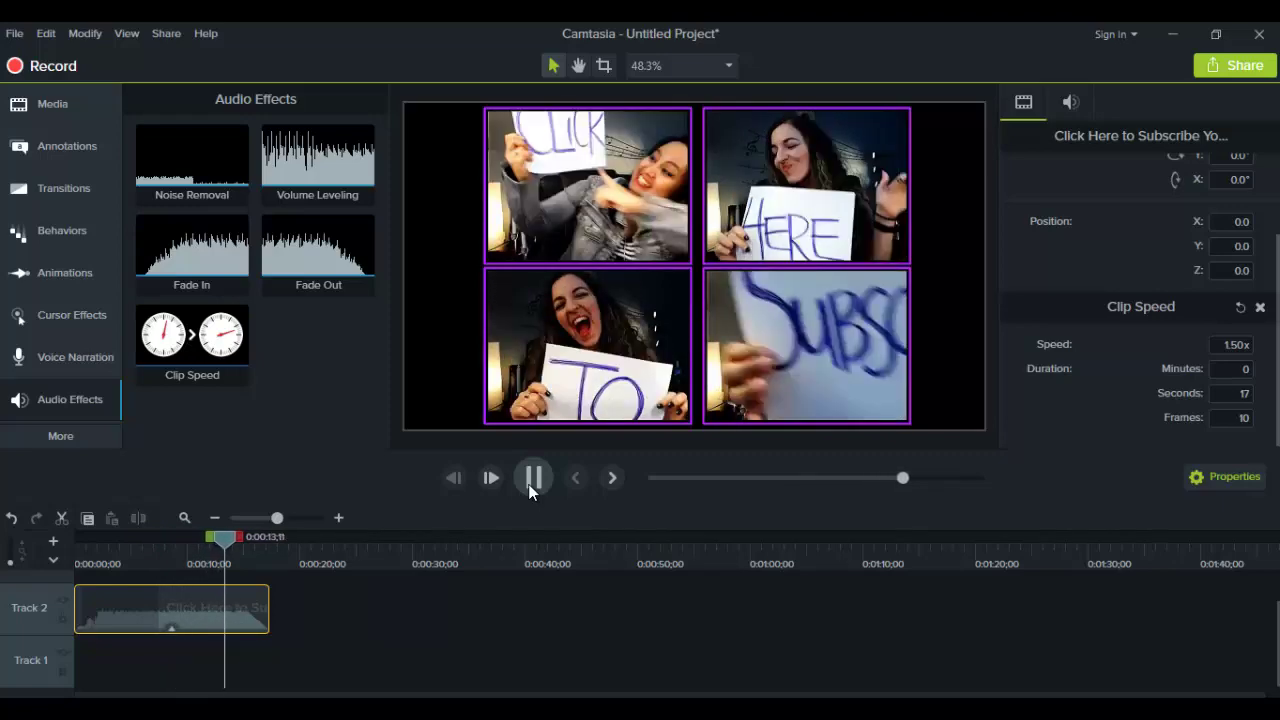
left_click(530, 486)
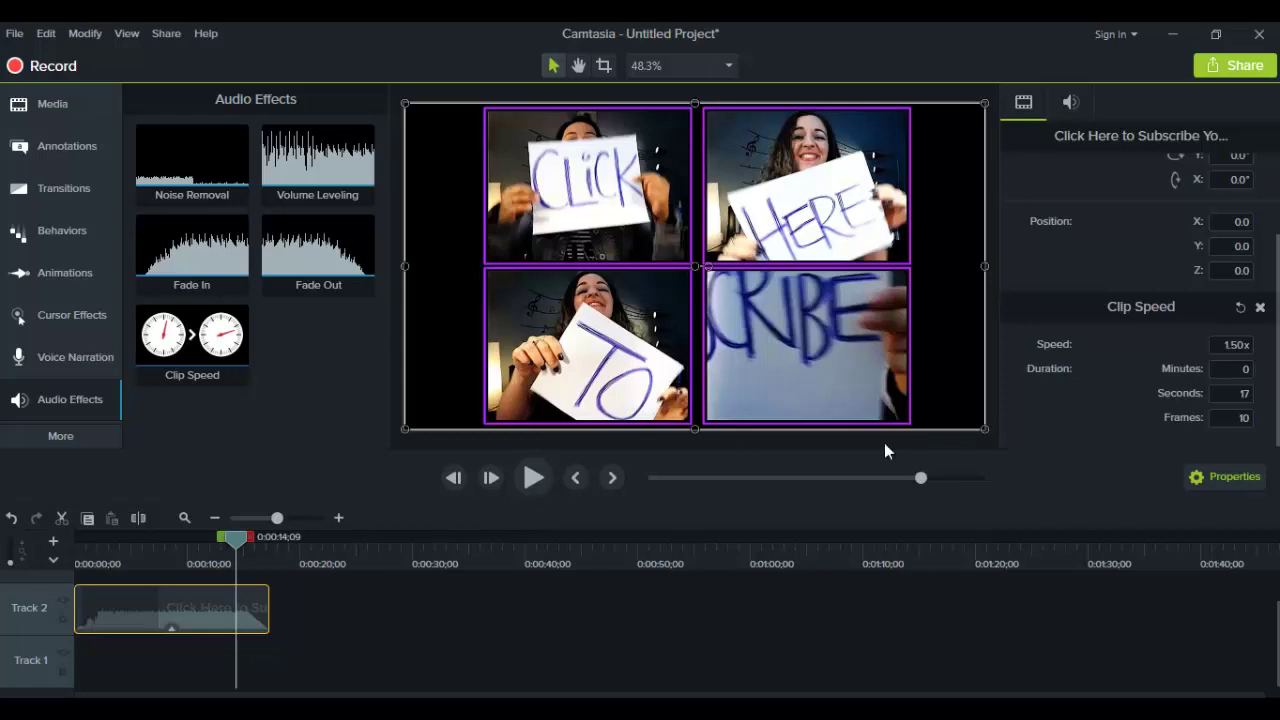
left_click(1243, 345)
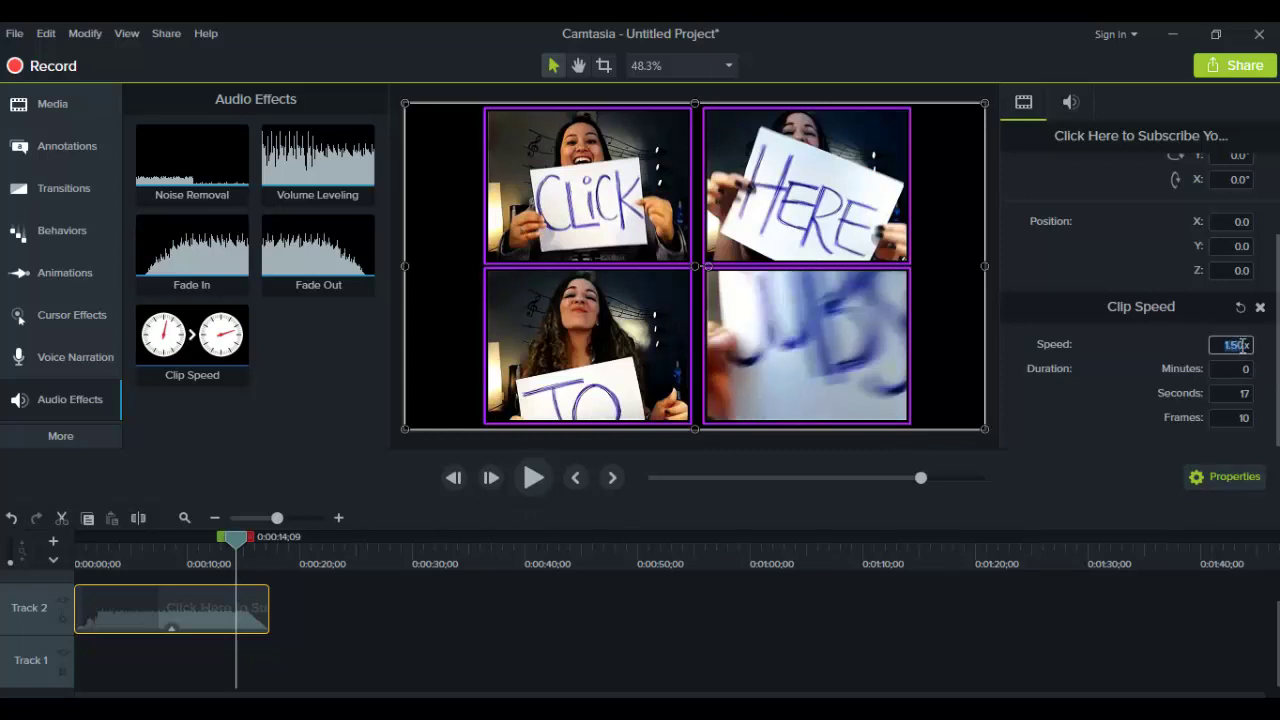
type("1.00")
key("Return")
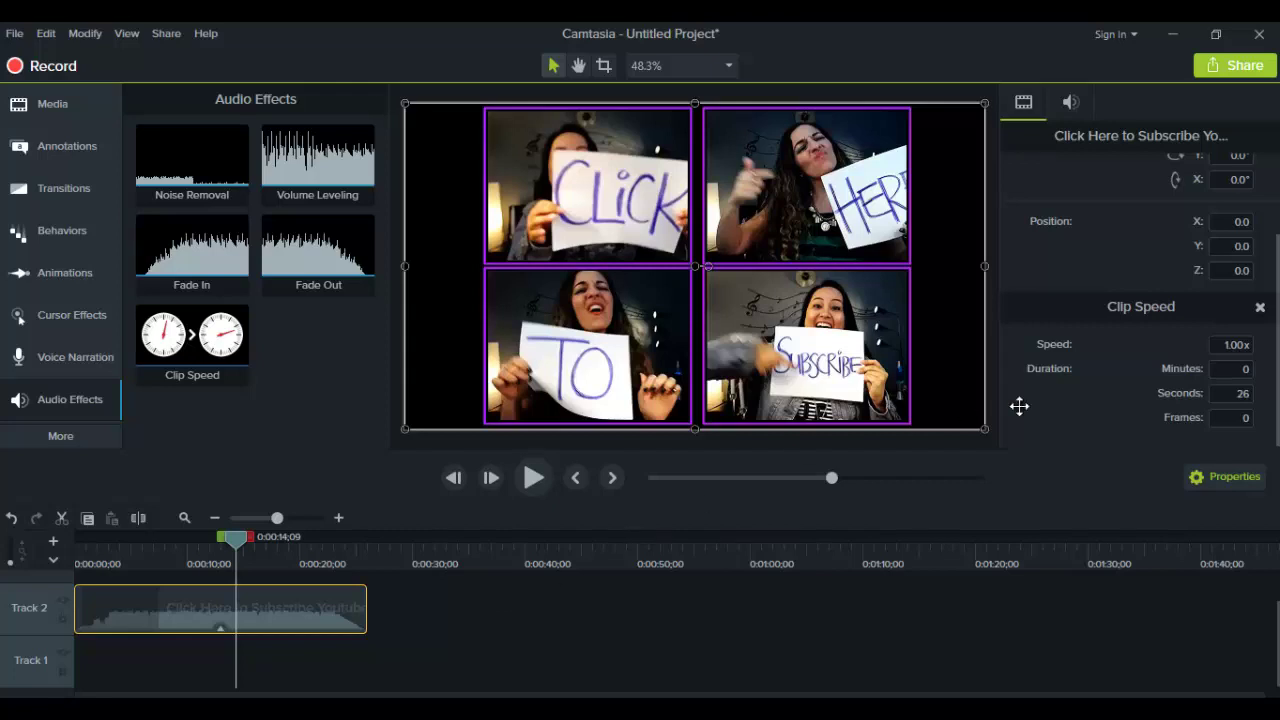
Set the Track 2 clip's speed to 0.75x, stretching it to 34 seconds 20 frames.
double_click(1243, 345)
type("0.75")
key("Return")
left_click(1040, 464)
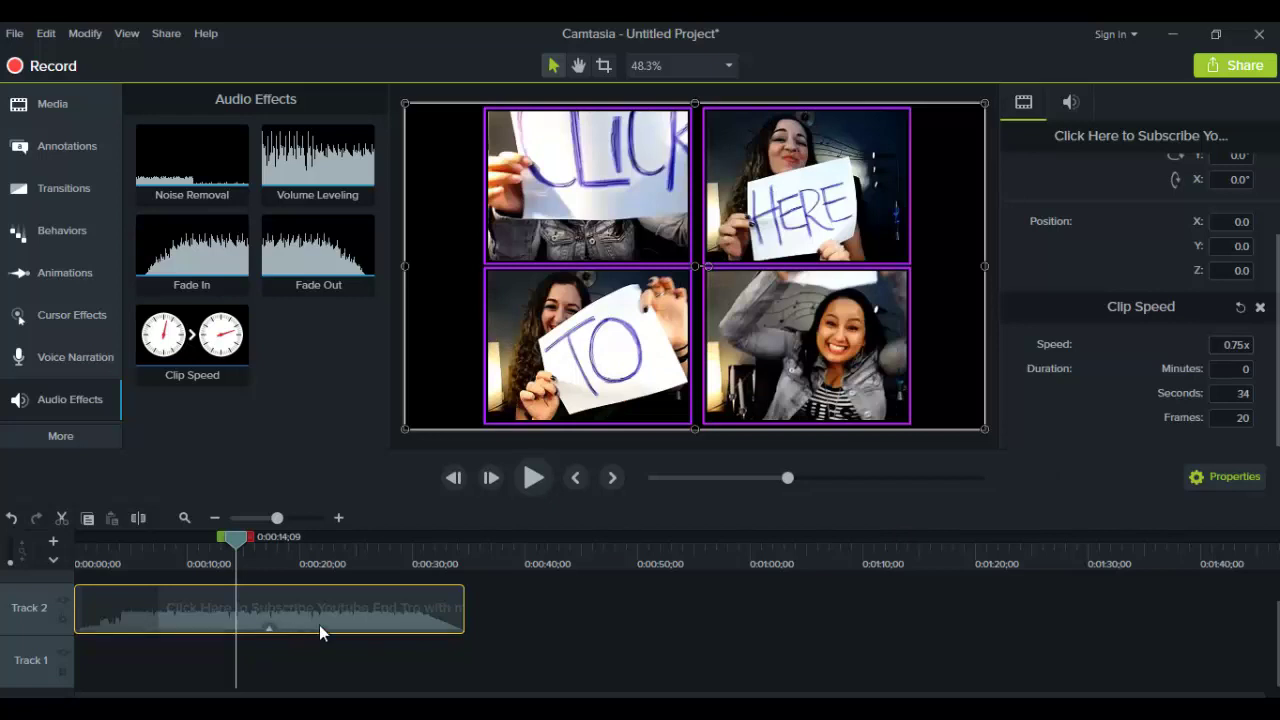
Rewind the preview to the start and play the slowed clip, then stop.
left_click_drag(232, 538, 49, 535)
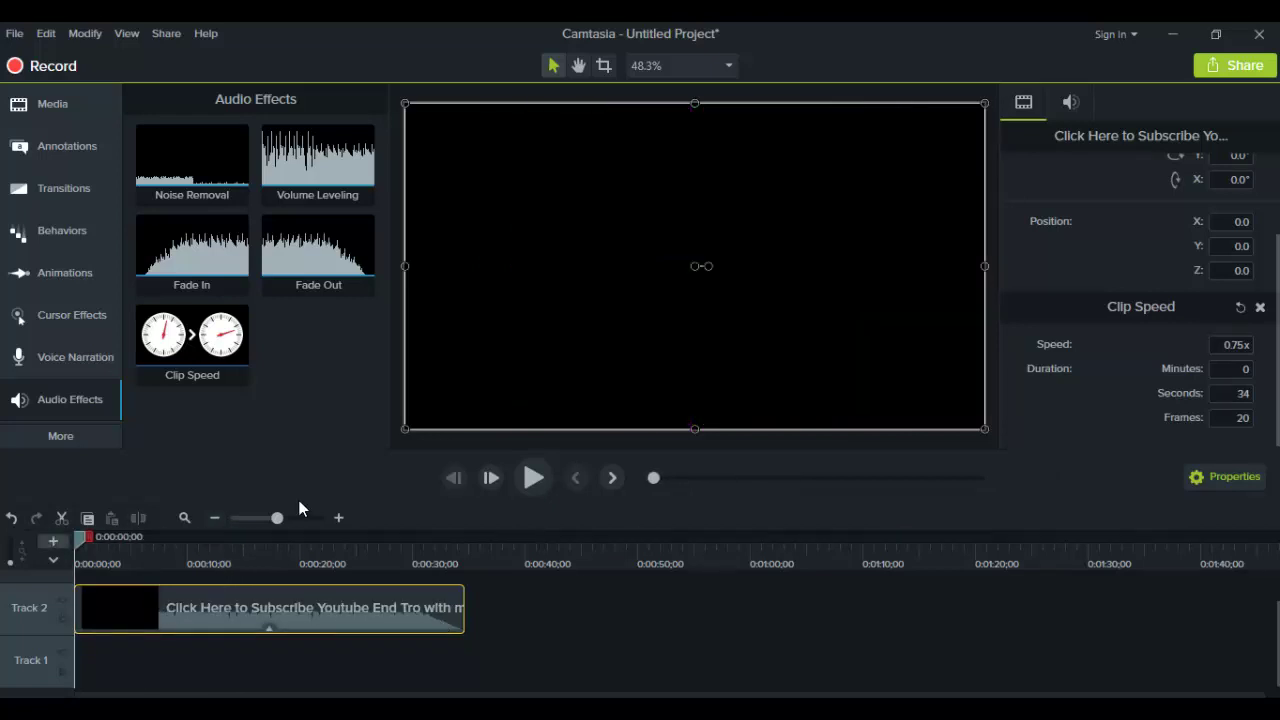
left_click(531, 480)
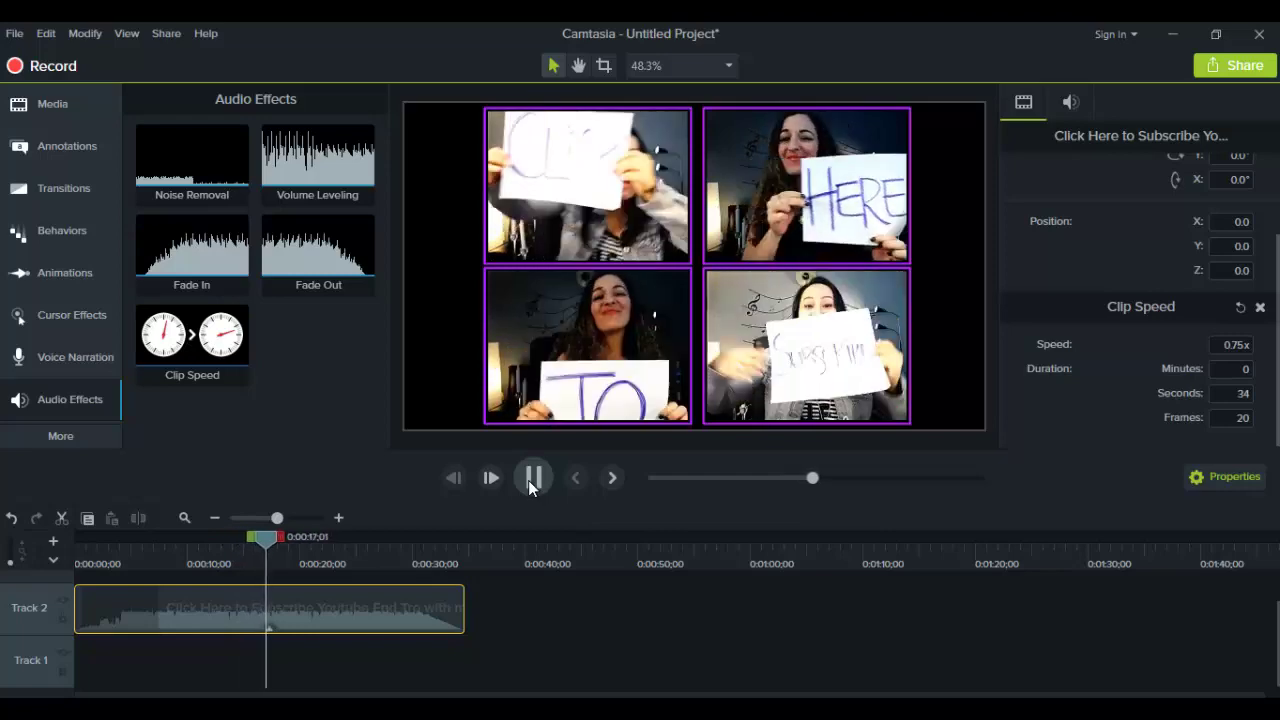
left_click(532, 479)
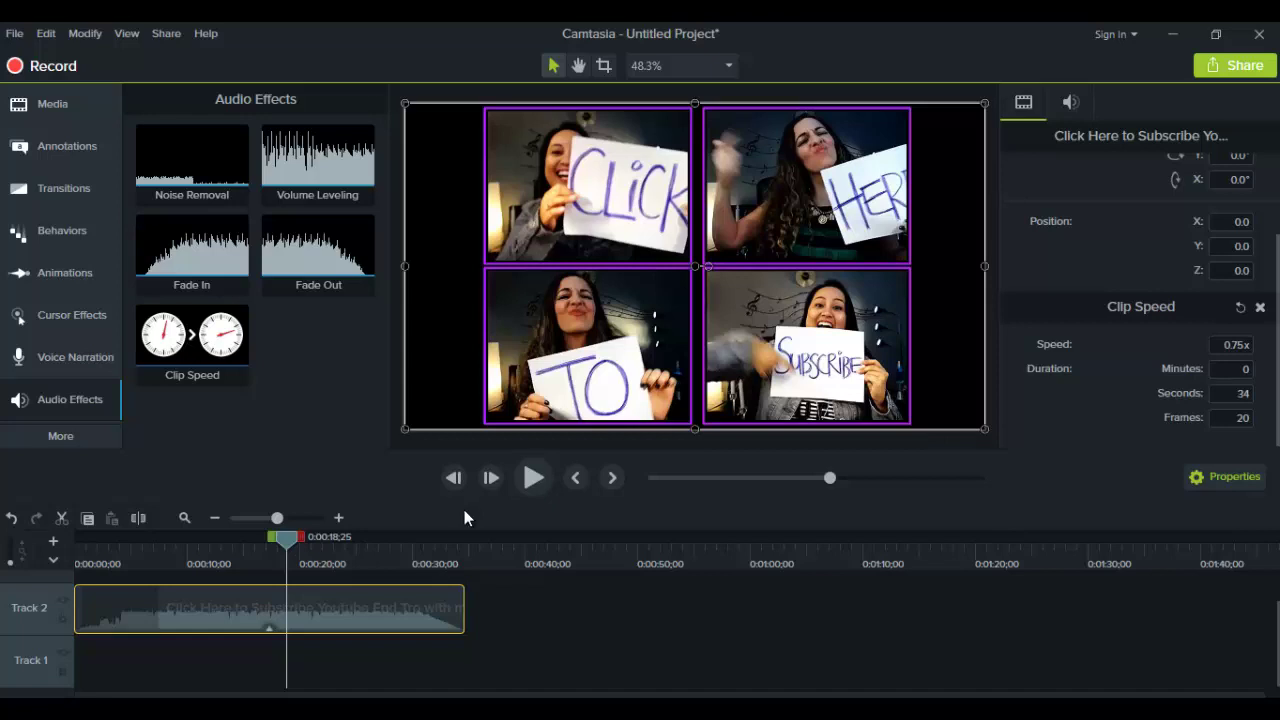
Change the Track 2 clip's speed to 0.50x so it lasts 52 seconds.
left_click(1236, 344)
left_click(1242, 344)
key("BackSpace")
key("BackSpace")
type("50")
left_click(107, 556)
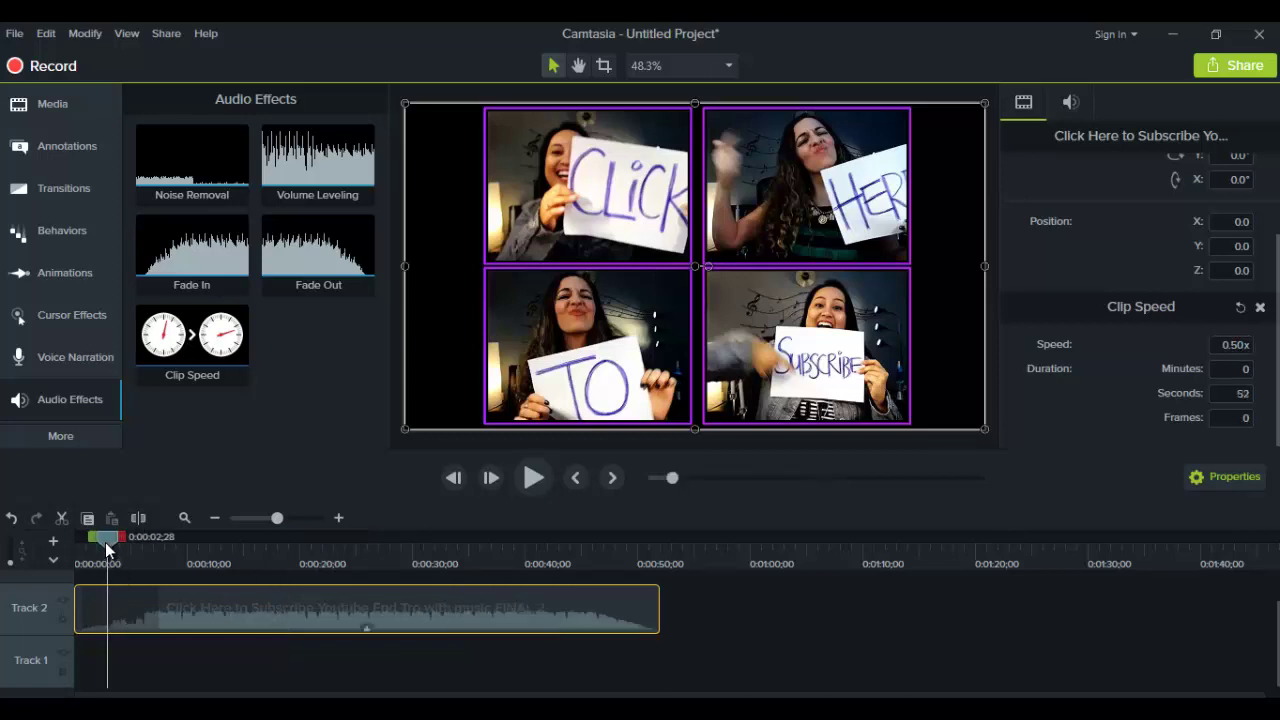
Rewind the preview to the start and play the half-speed clip, then stop.
left_click_drag(105, 542, 65, 545)
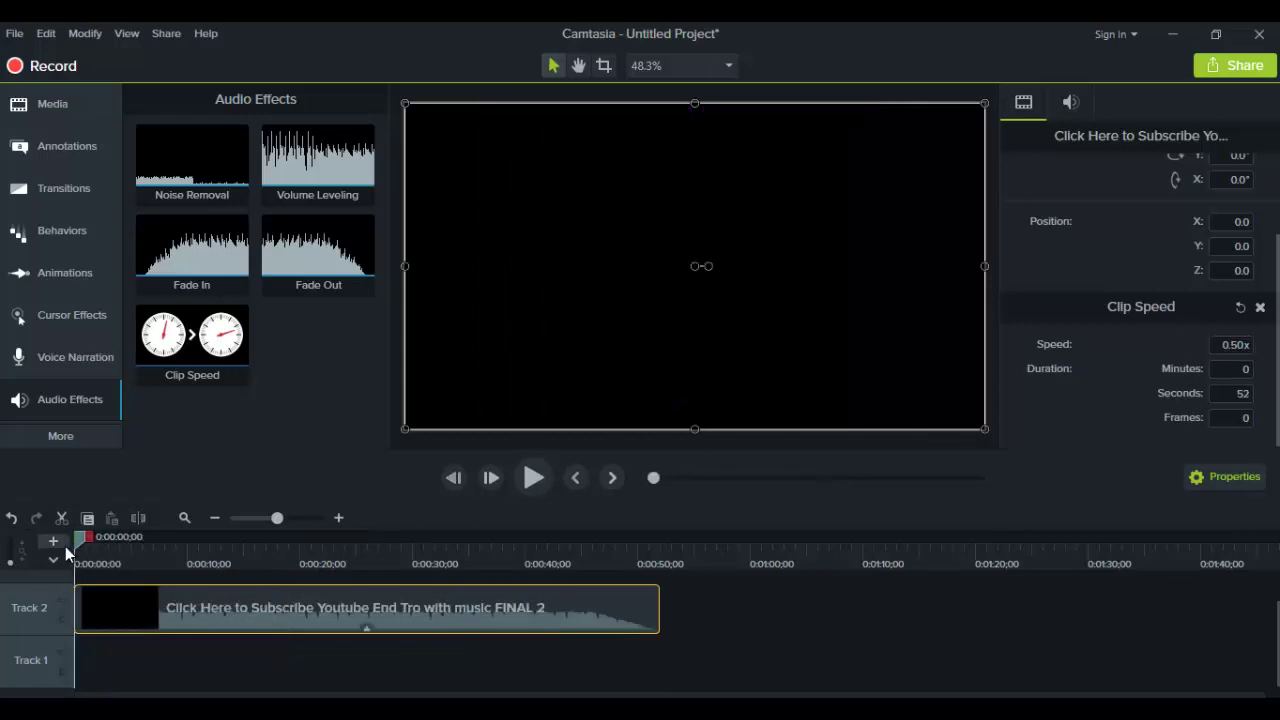
left_click(533, 479)
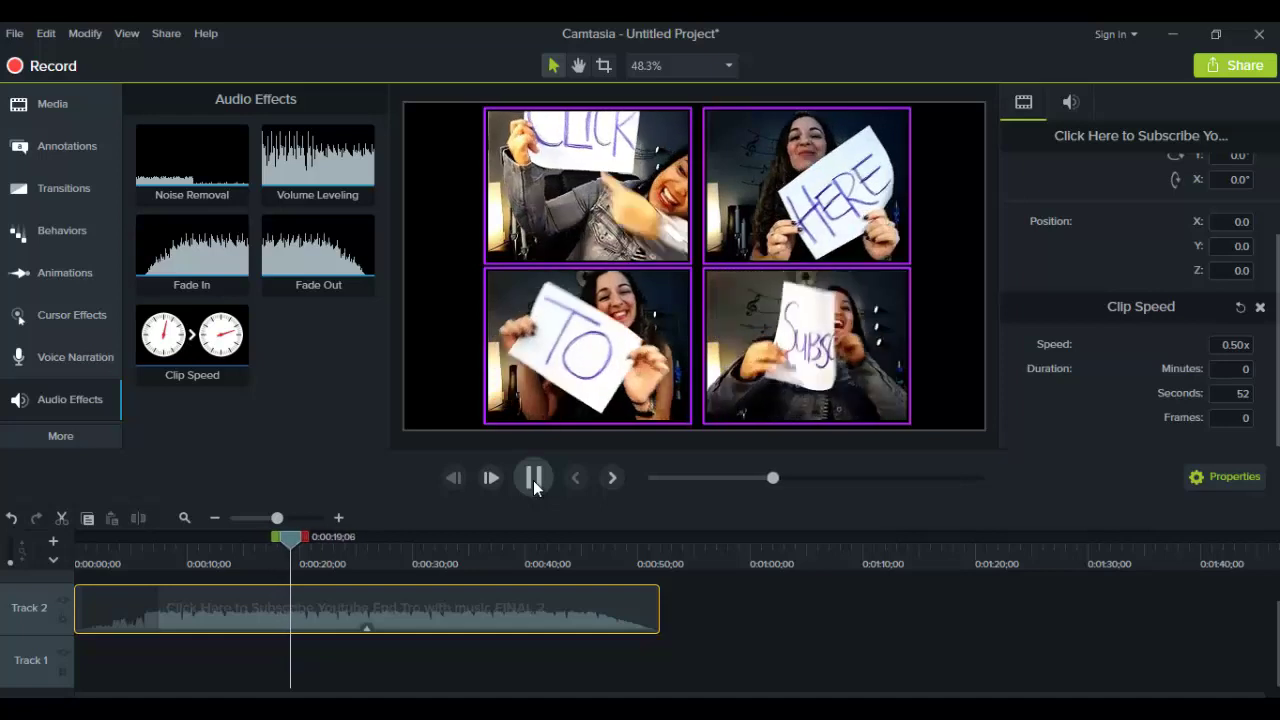
left_click(533, 480)
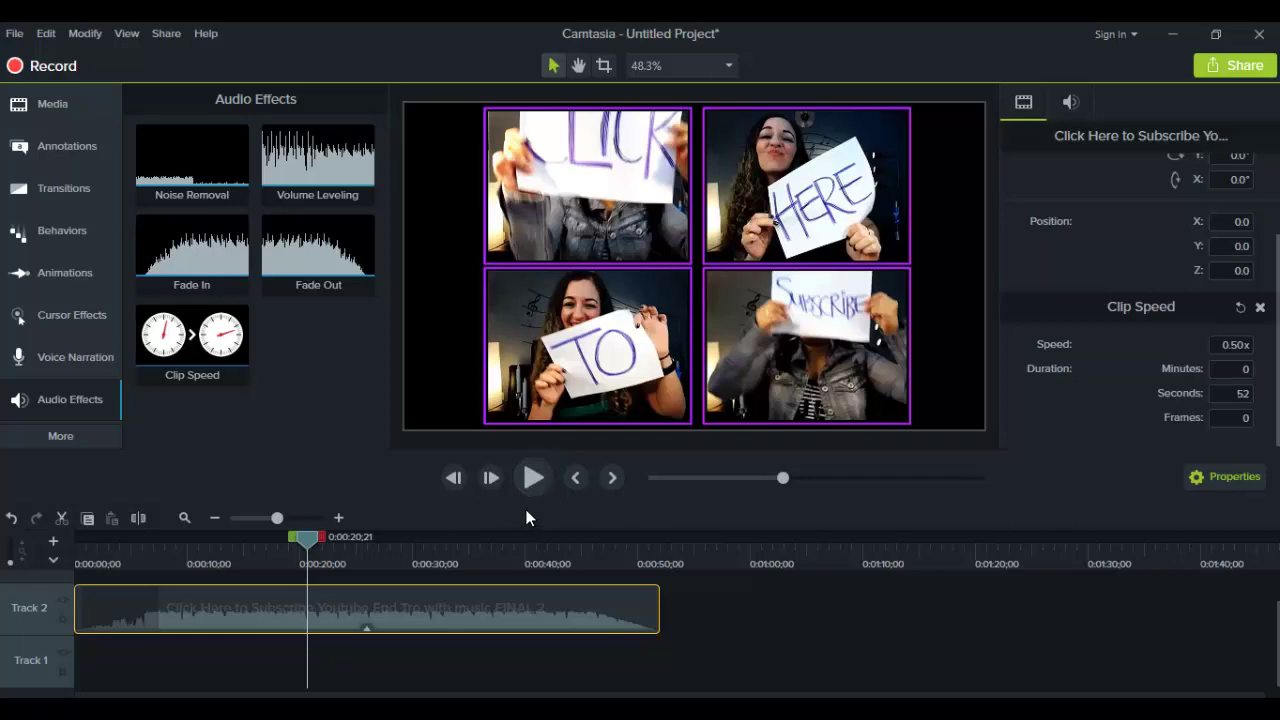
left_click(1236, 344)
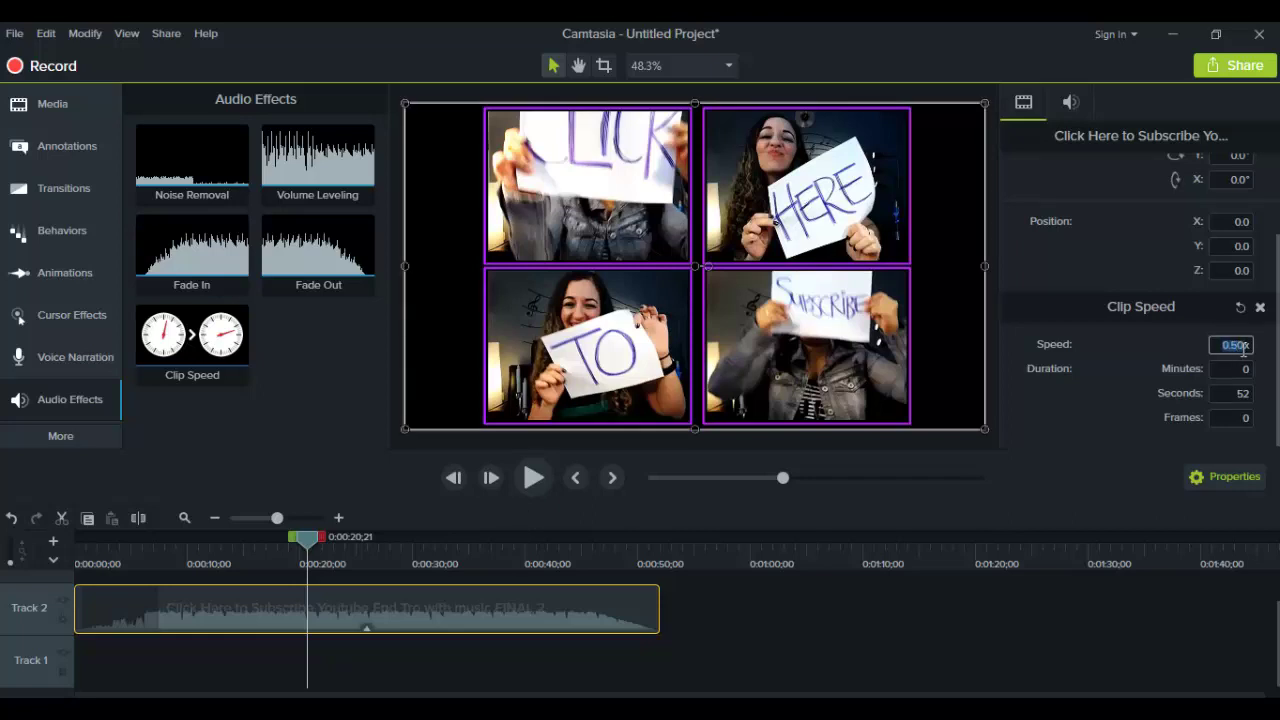
Enter 0.75 as the speed, restoring the 34 seconds 20 frames duration.
type("0.7")
type("5")
key("Return")
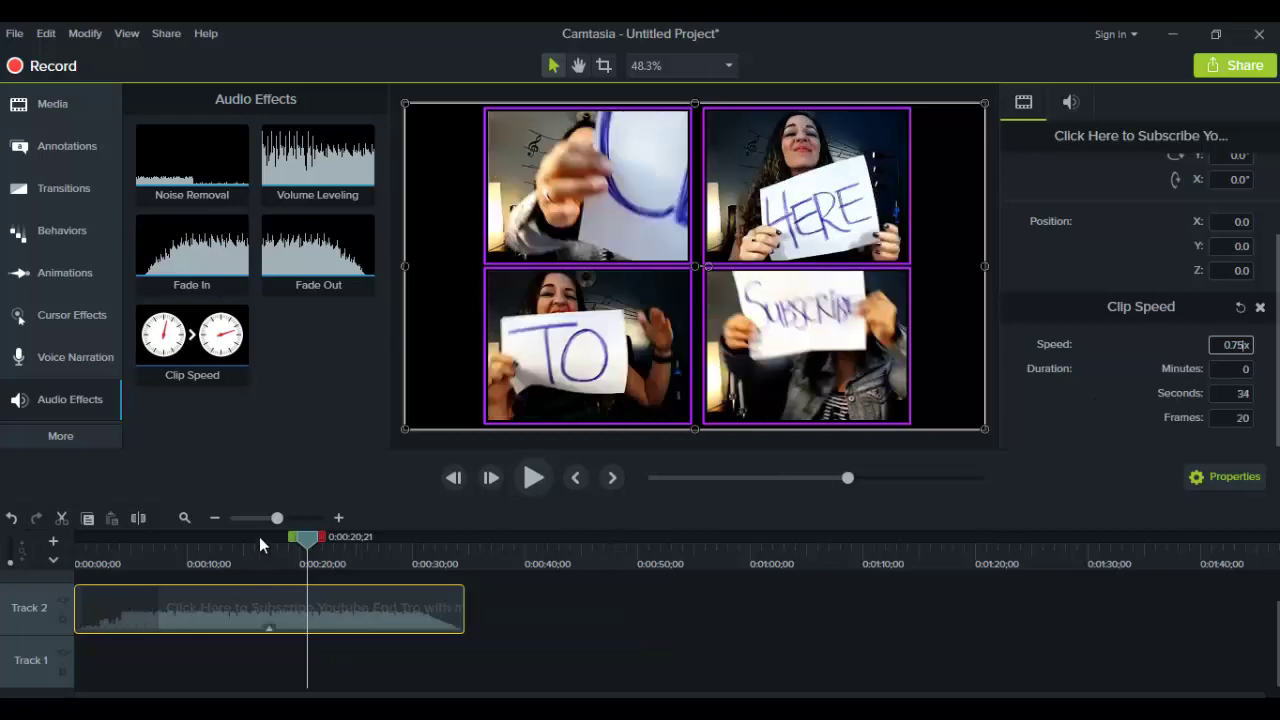
Edit the Track 2 clip's audio: pull the volume to 0%, then raise it to about 52%.
right_click(191, 608)
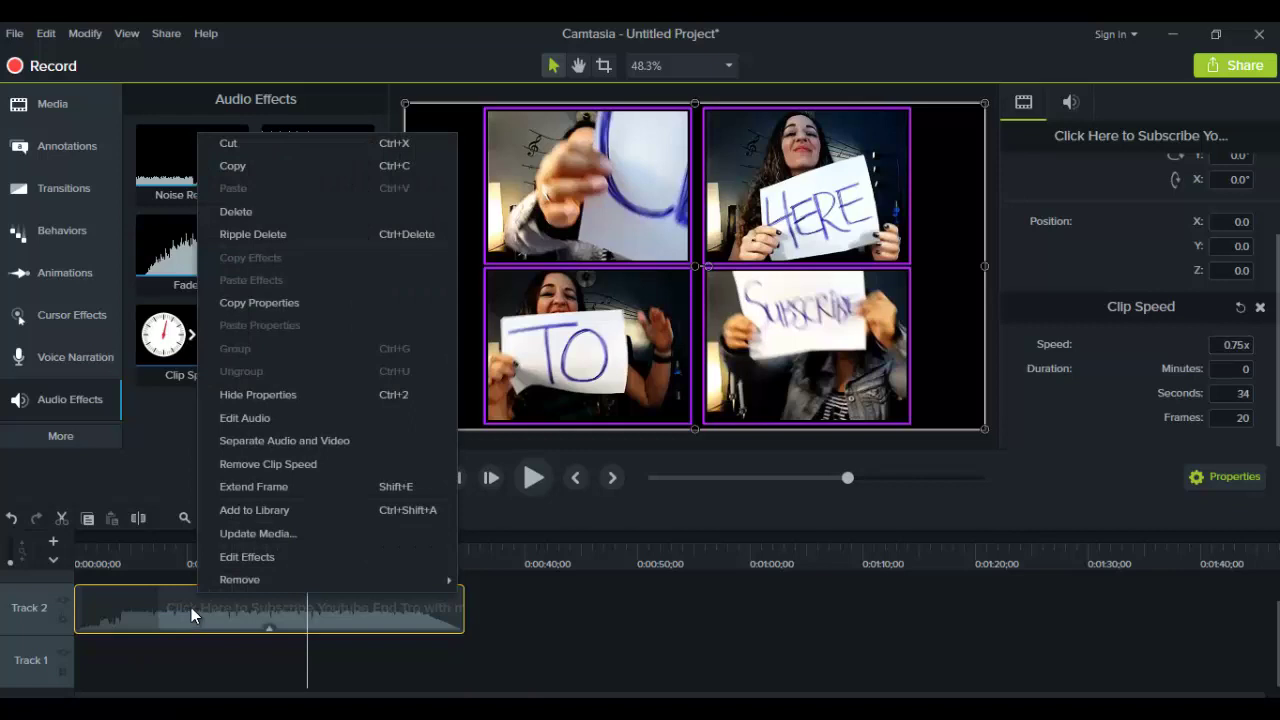
left_click(225, 418)
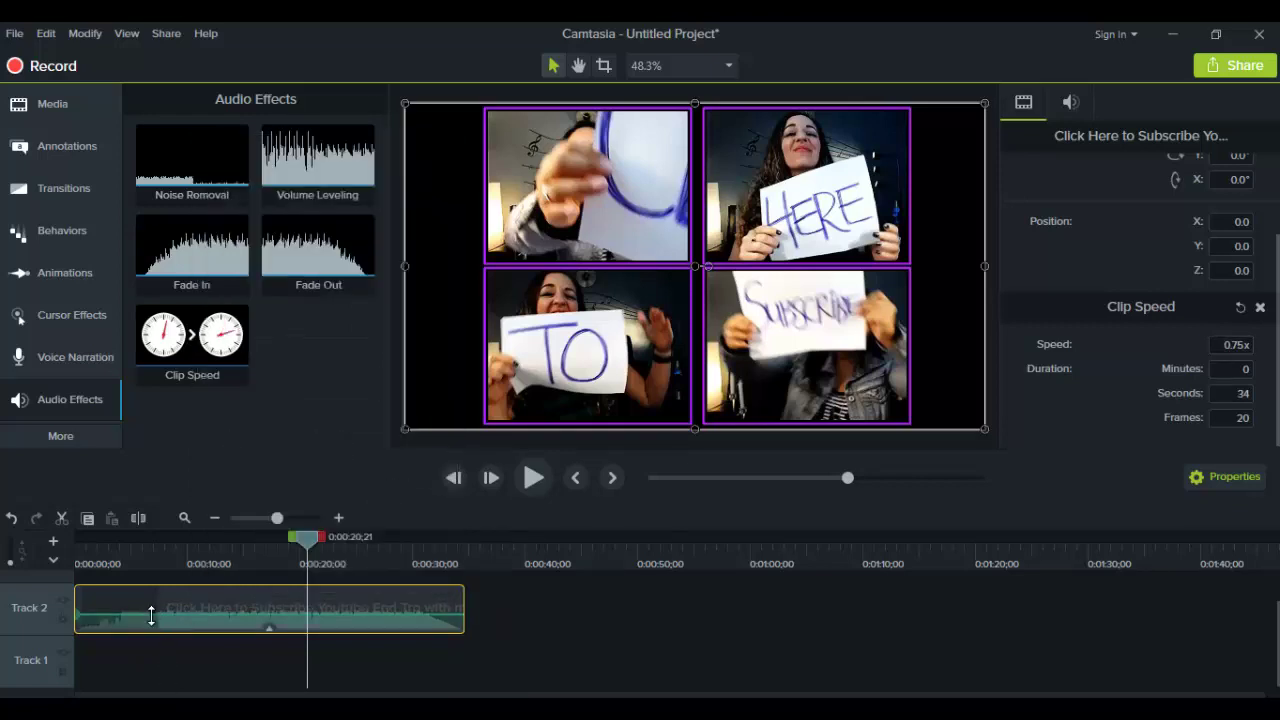
left_click_drag(151, 615, 146, 668)
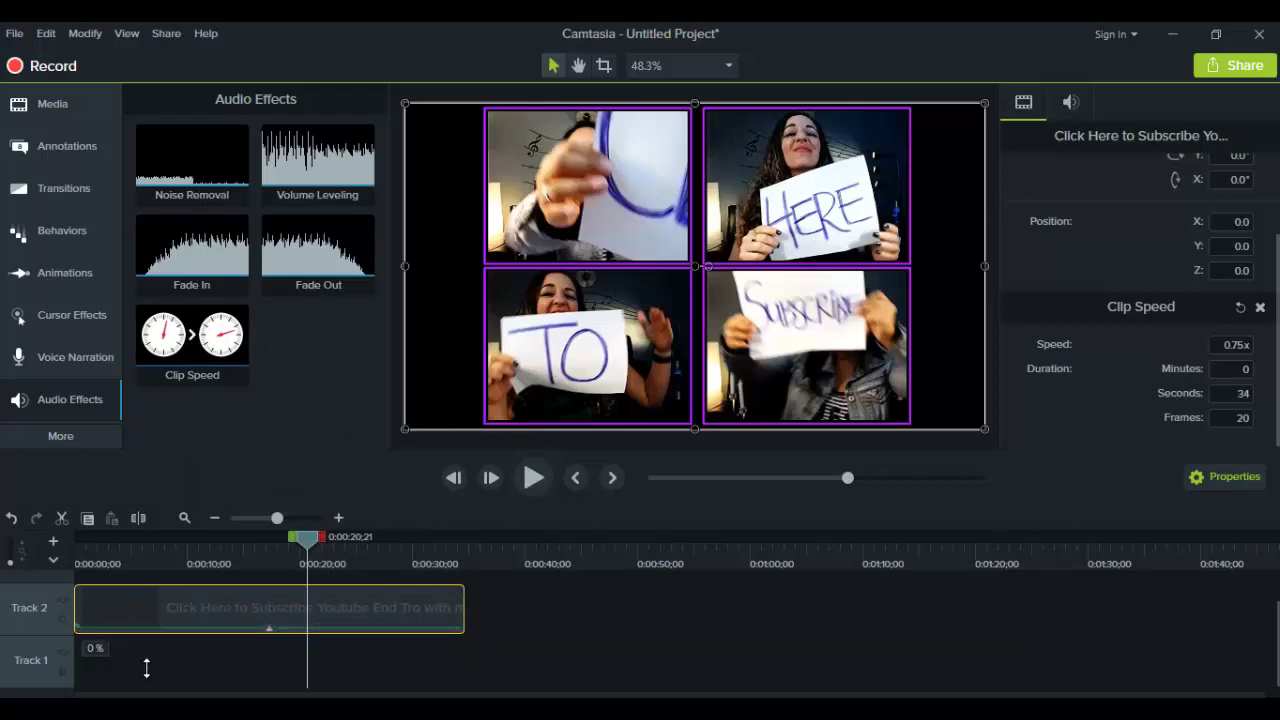
left_click_drag(146, 664, 152, 610)
left_click(506, 614)
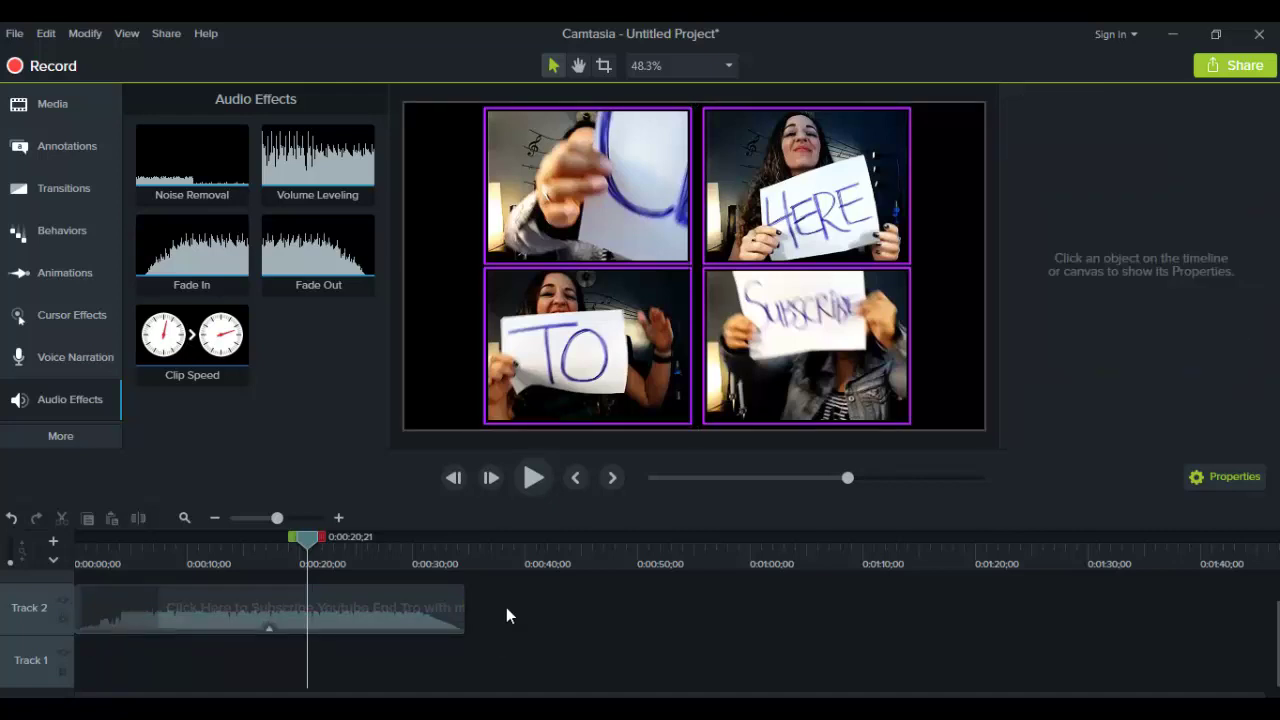